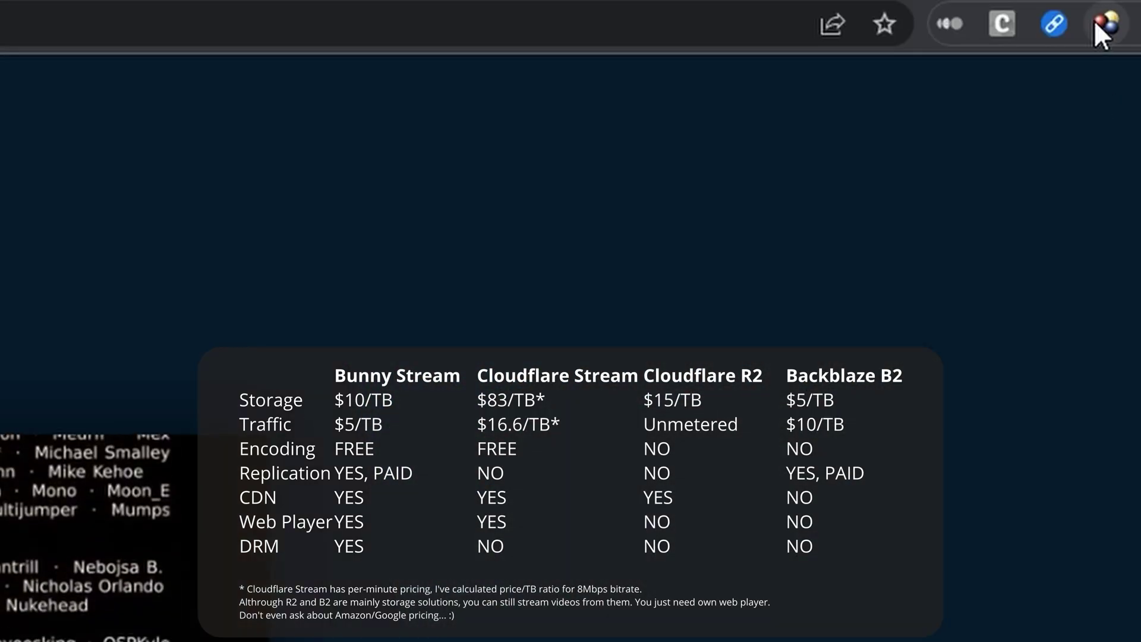
- On the FileZilla site, highlight the faster-website tagline, then single out Backblaze B2 among supported providers
click(1104, 27)
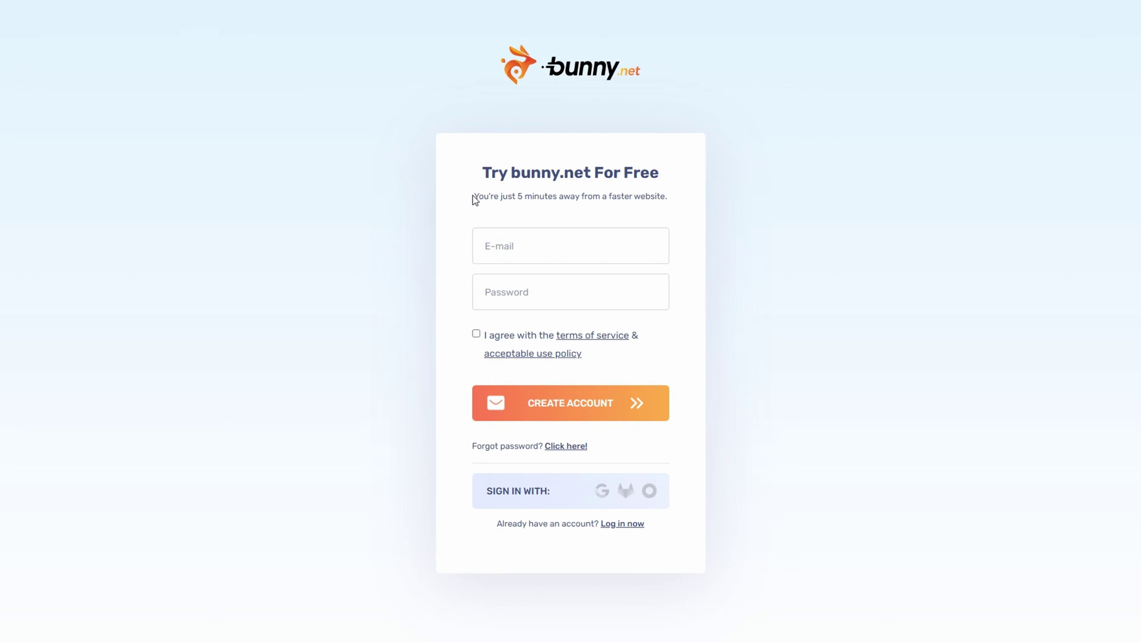
drag(474, 198, 622, 205)
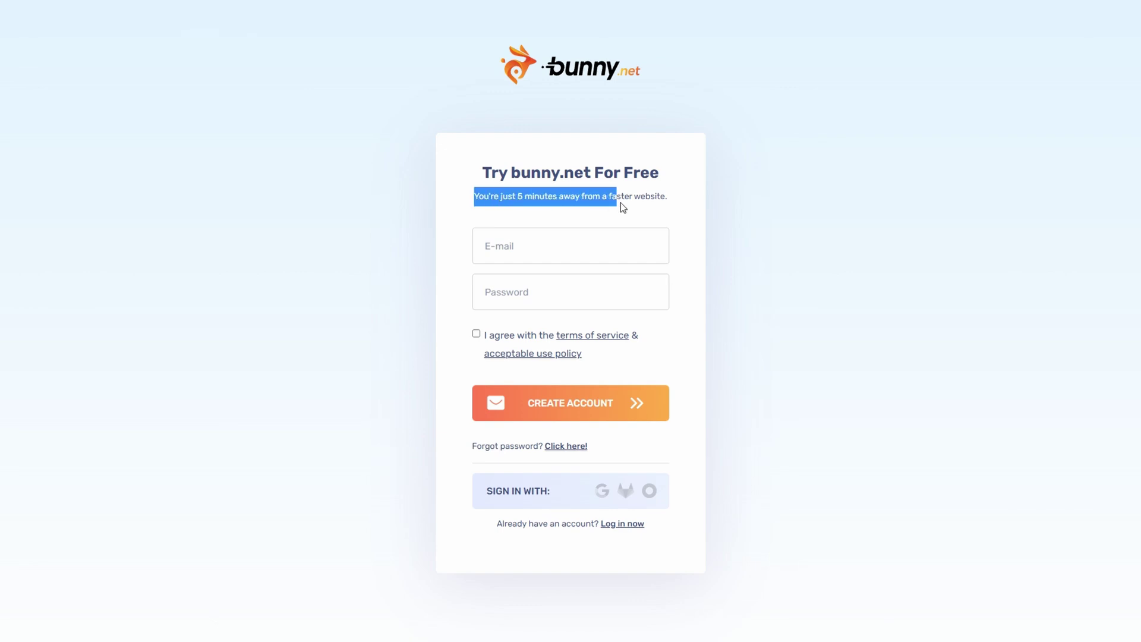
click(751, 197)
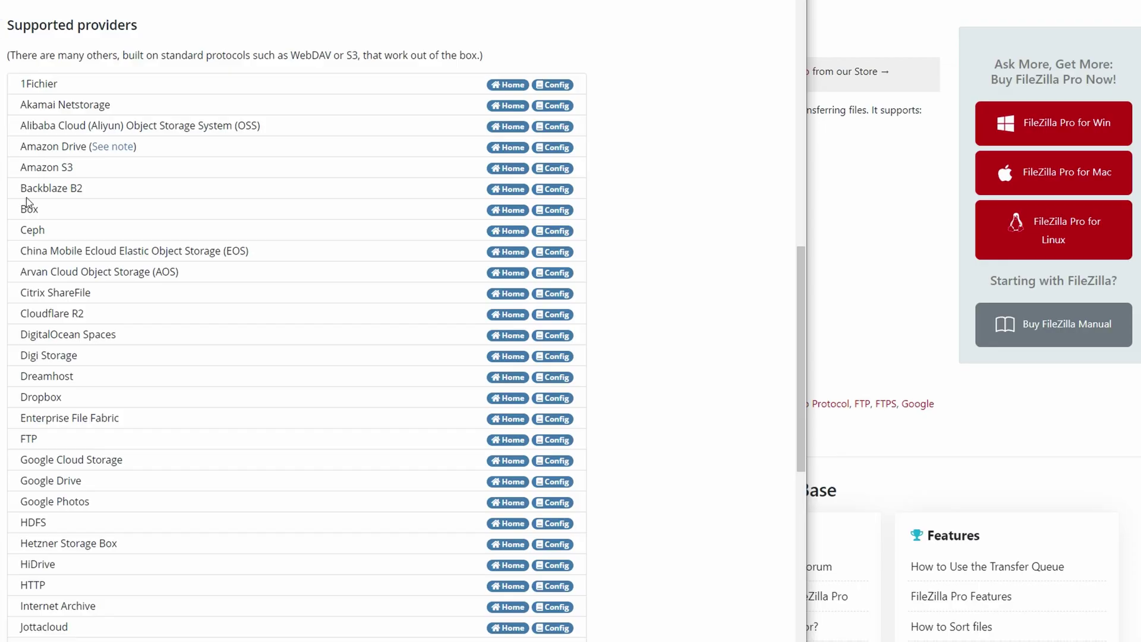
triple_click(25, 196)
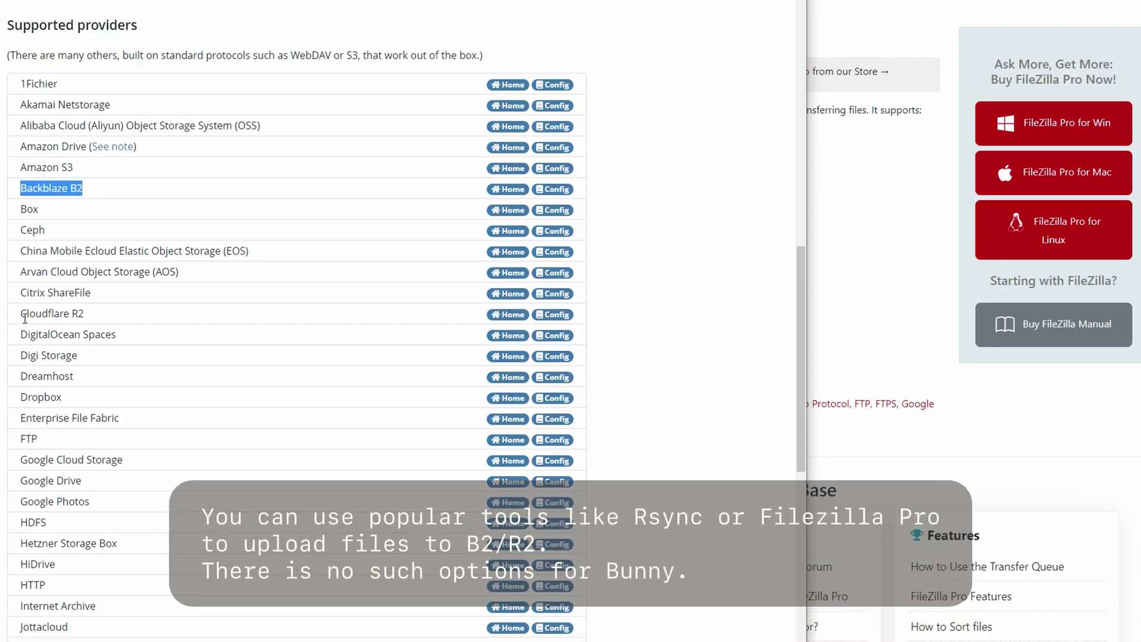
click(842, 316)
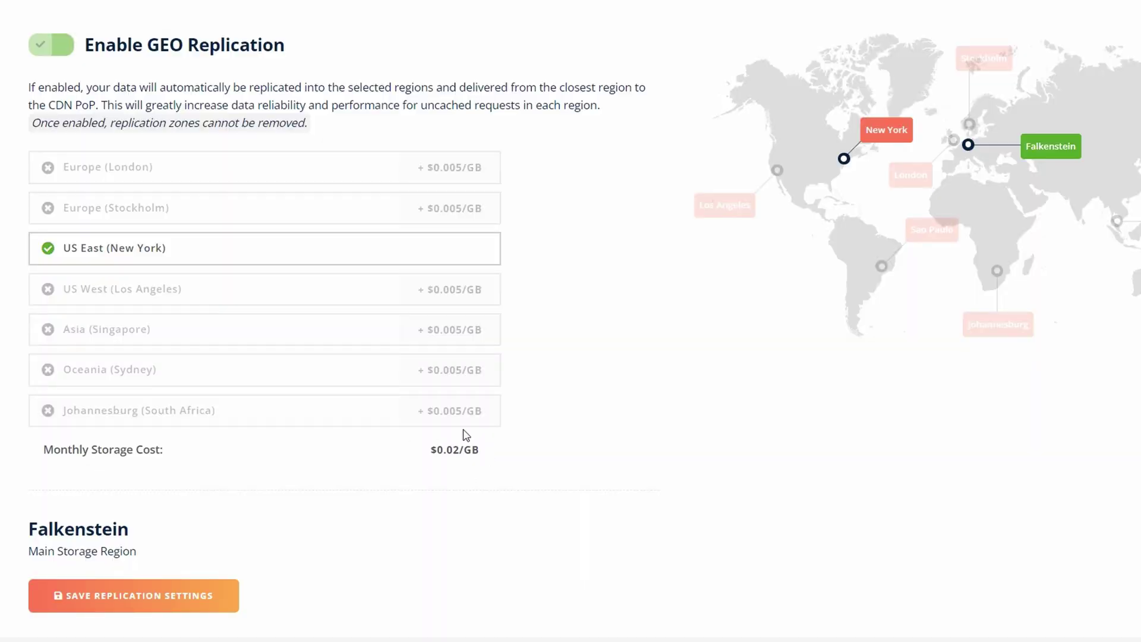
- Check the remaining geo replication regions through Johannesburg and highlight the warning that zones cannot be removed
click(463, 292)
click(461, 331)
click(460, 371)
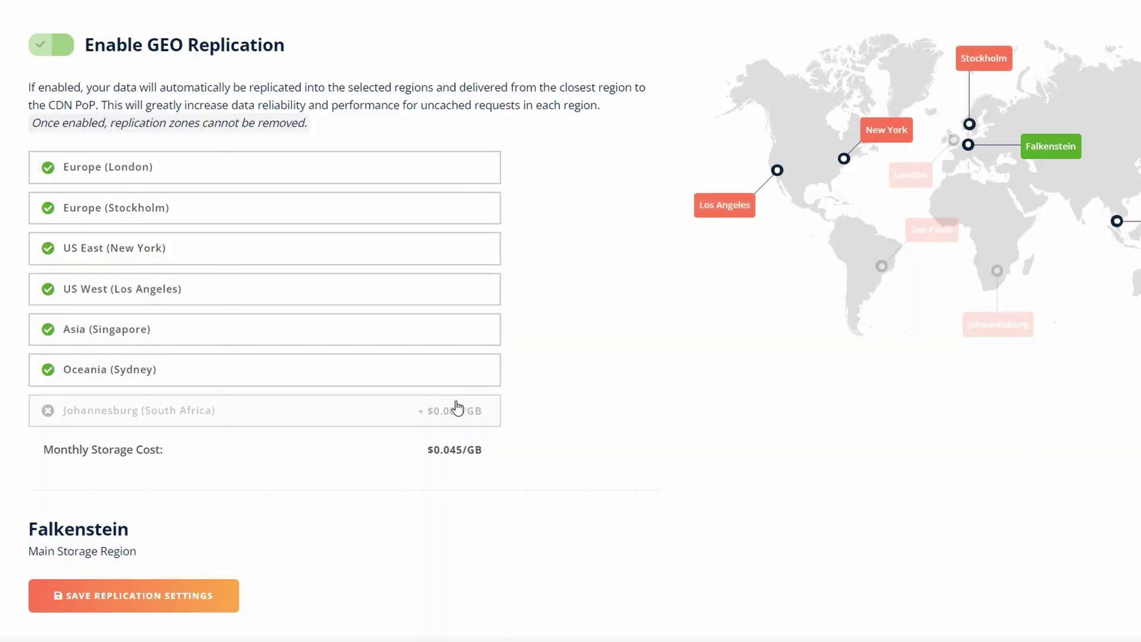
click(459, 410)
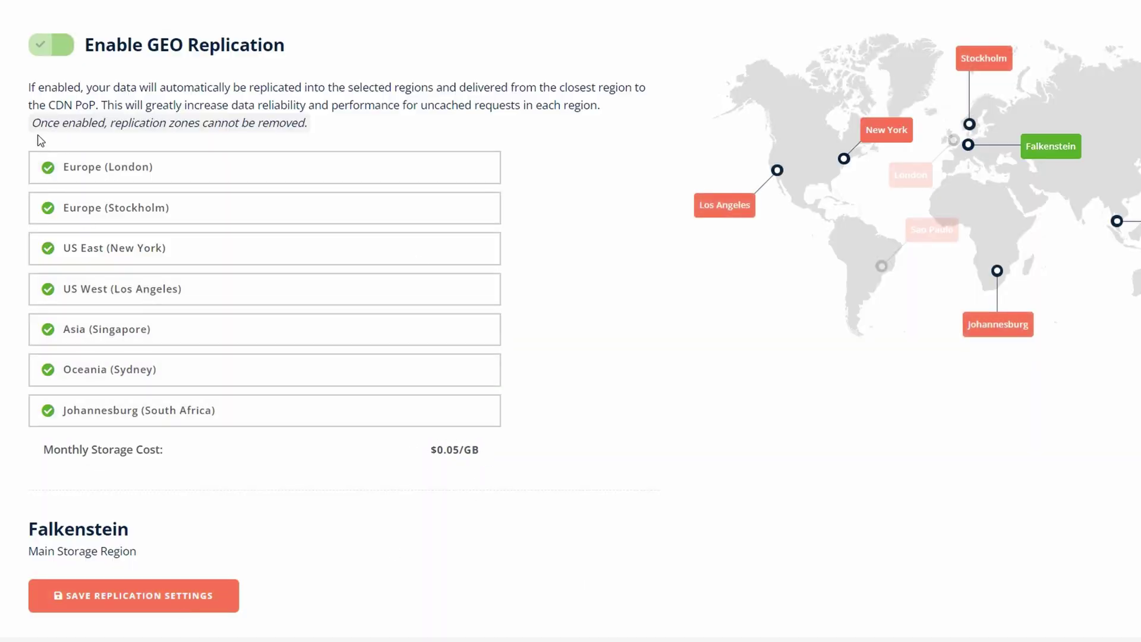
drag(40, 141, 192, 138)
click(322, 128)
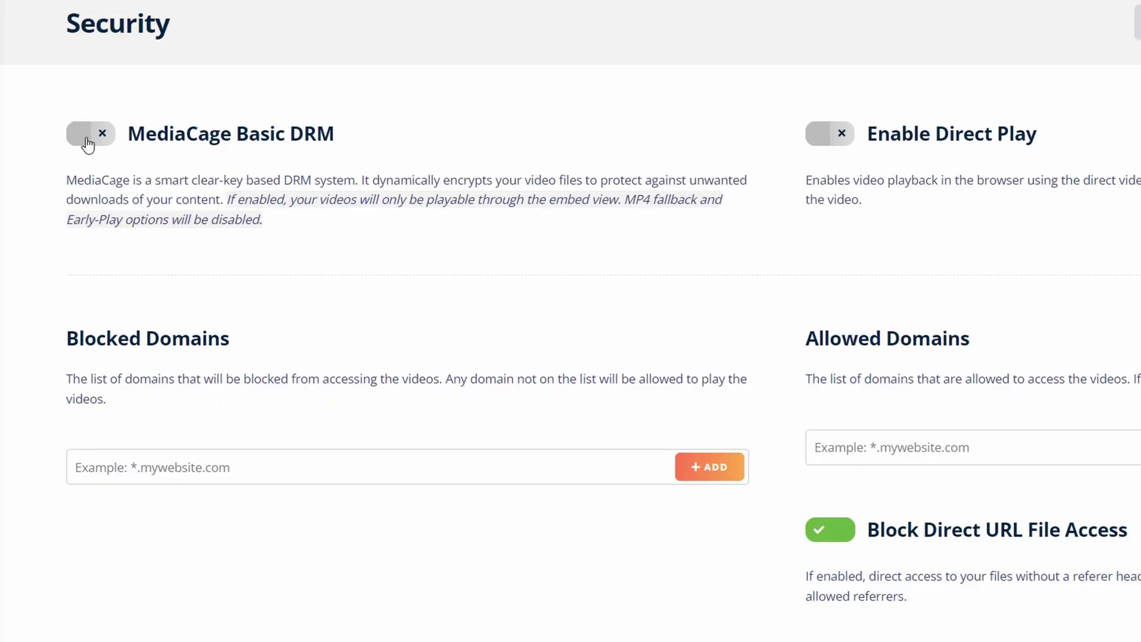
- Enable the MediaCage Basic DRM toggle in the library's Security section
click(82, 142)
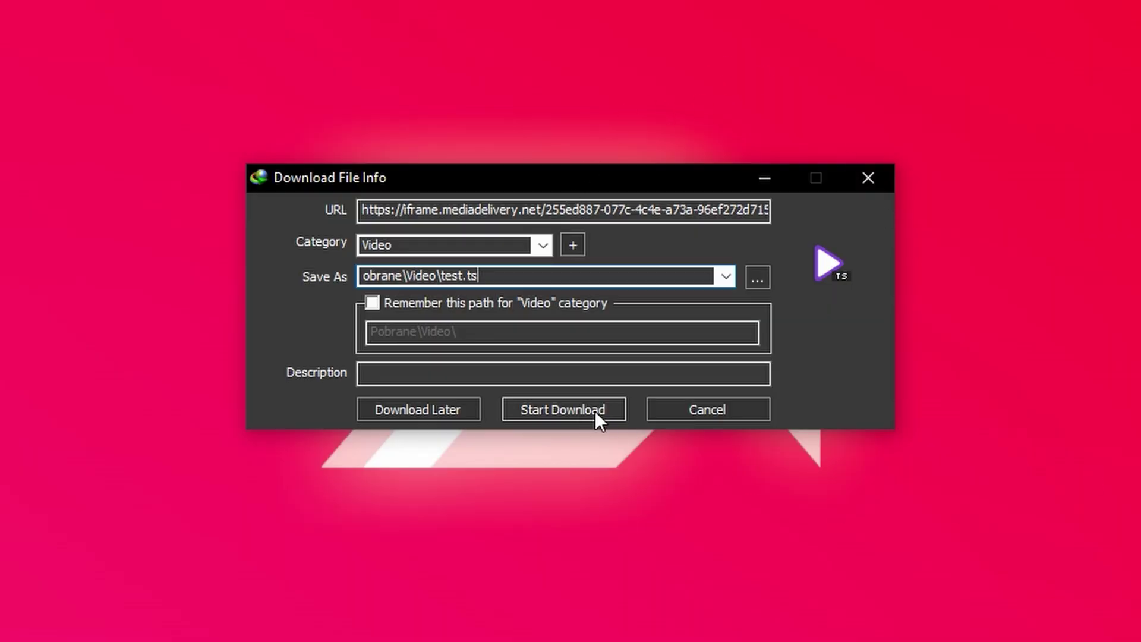
- Start the IDM download of the protected stream as test.ts
click(602, 415)
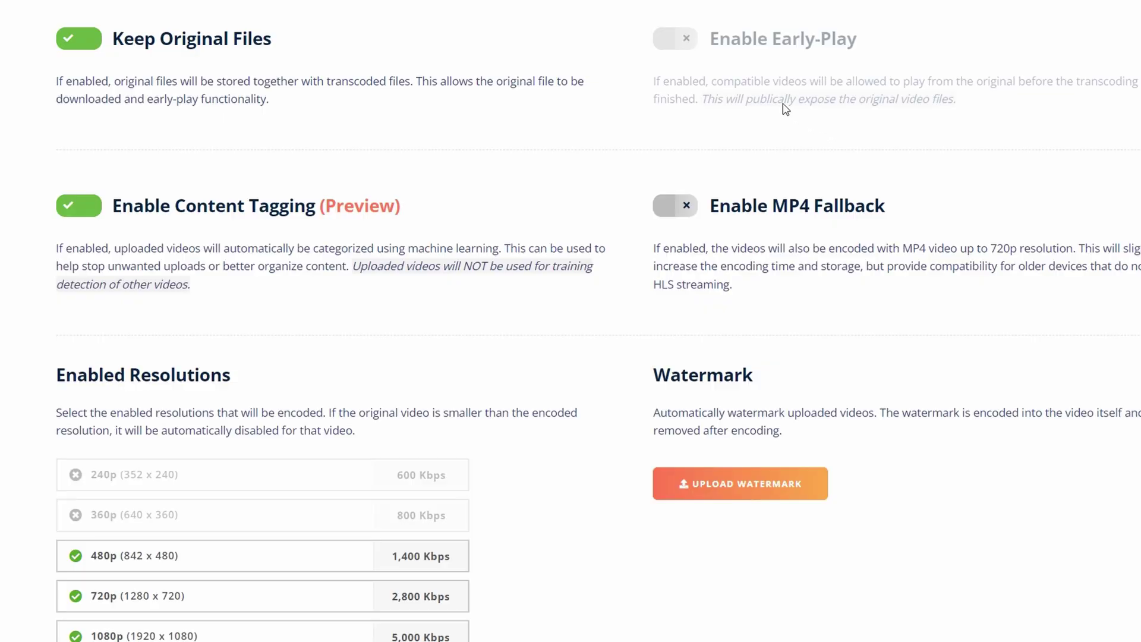
scroll(785, 110, down, 3)
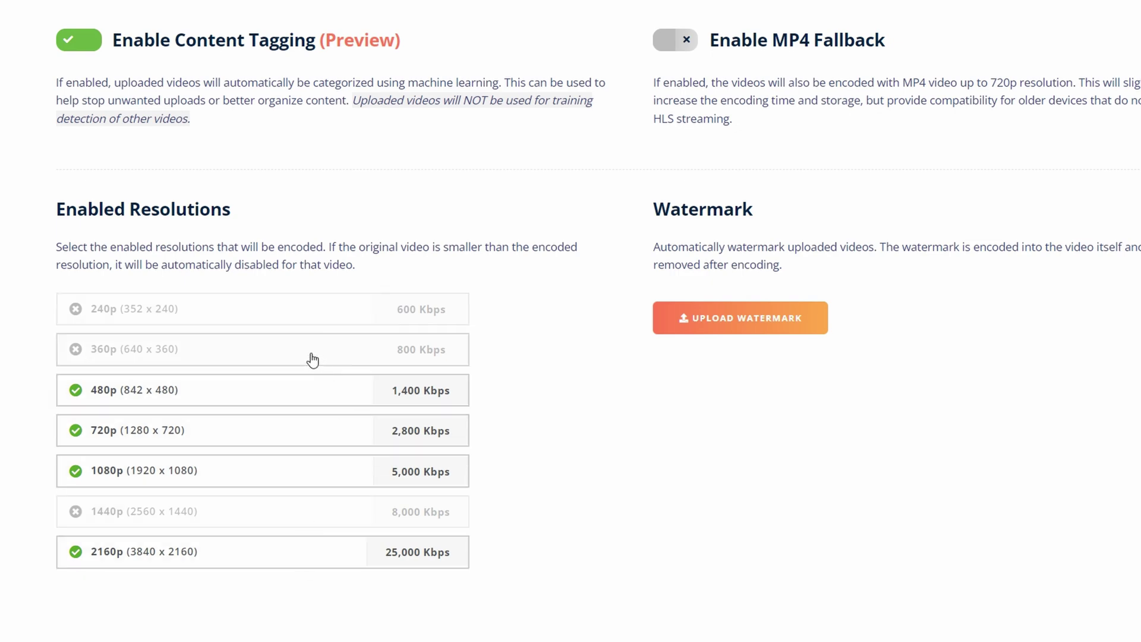
click(154, 350)
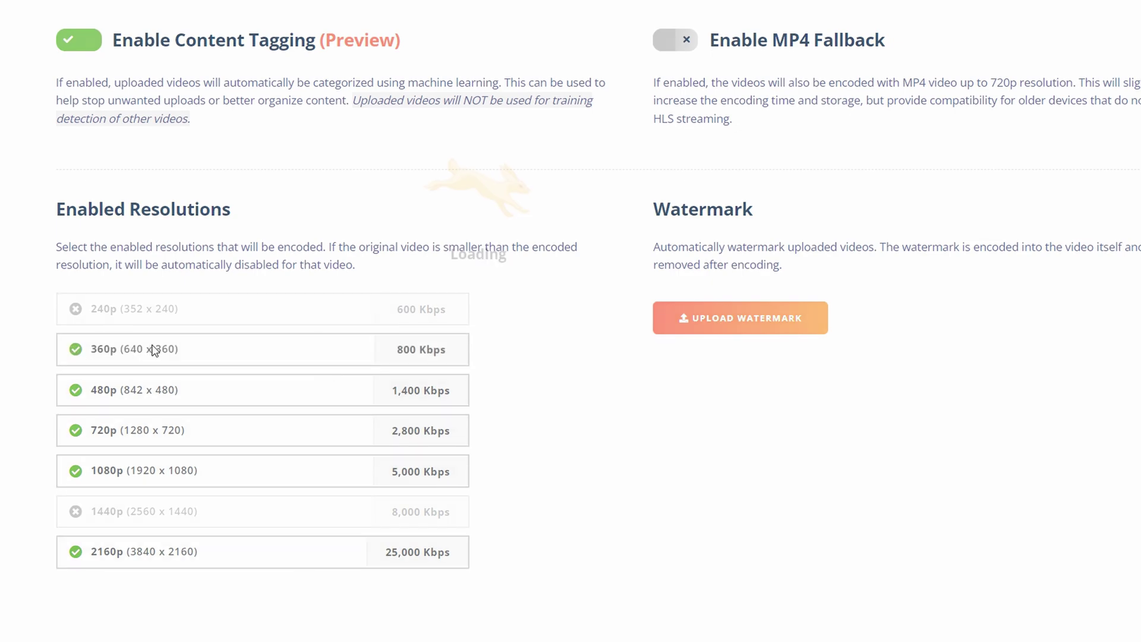
click(154, 350)
click(153, 350)
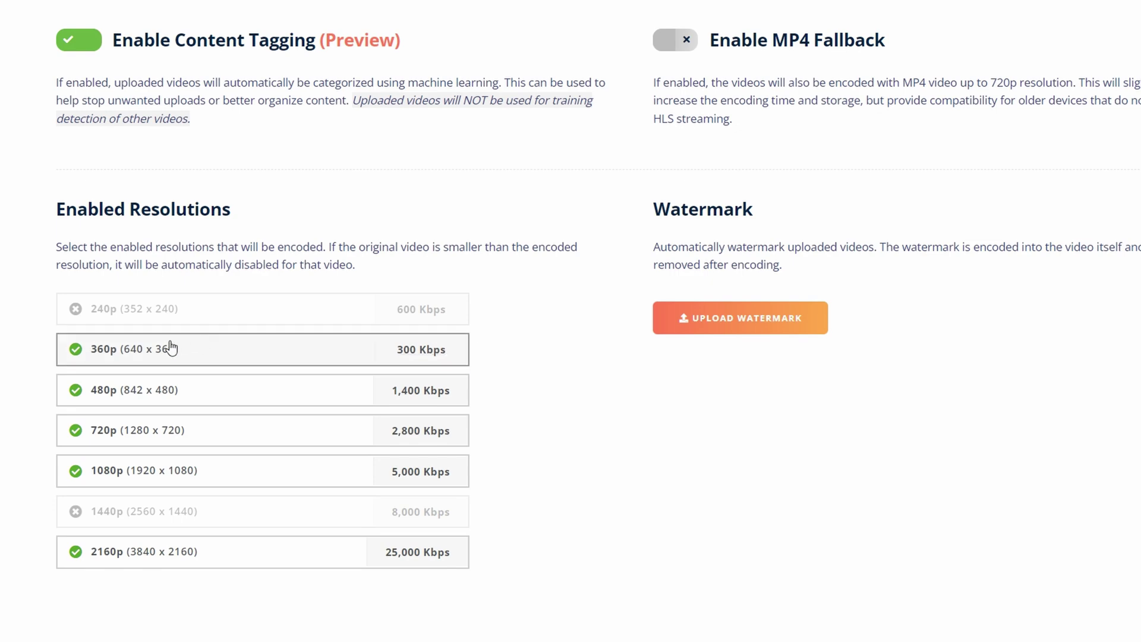
click(90, 361)
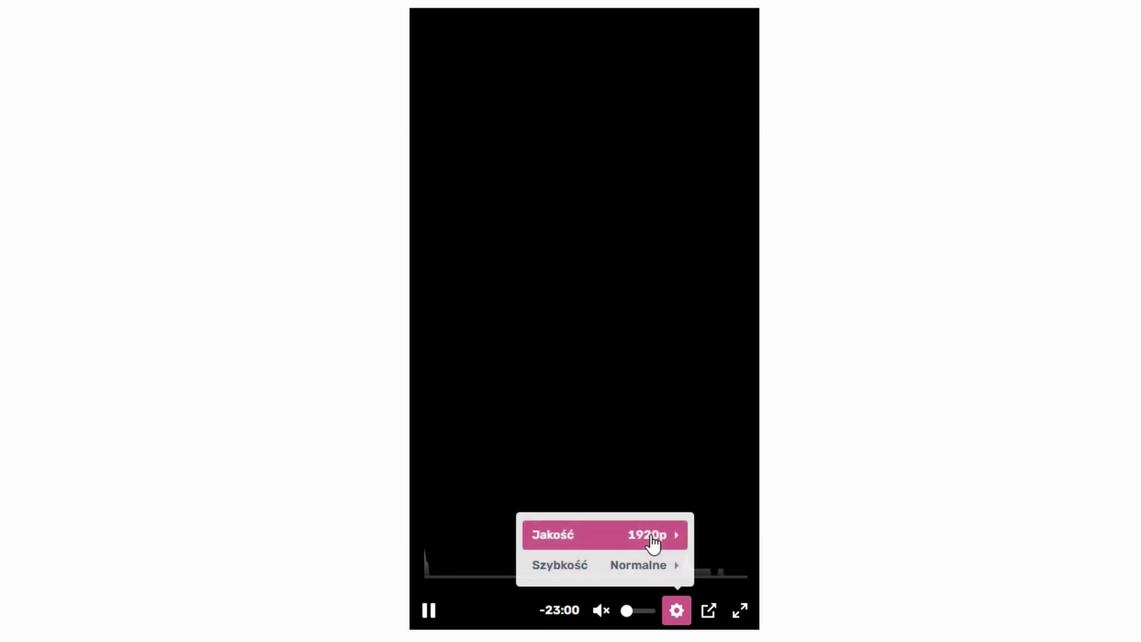
- Switch the player's Jakość quality setting to 3840p
click(654, 542)
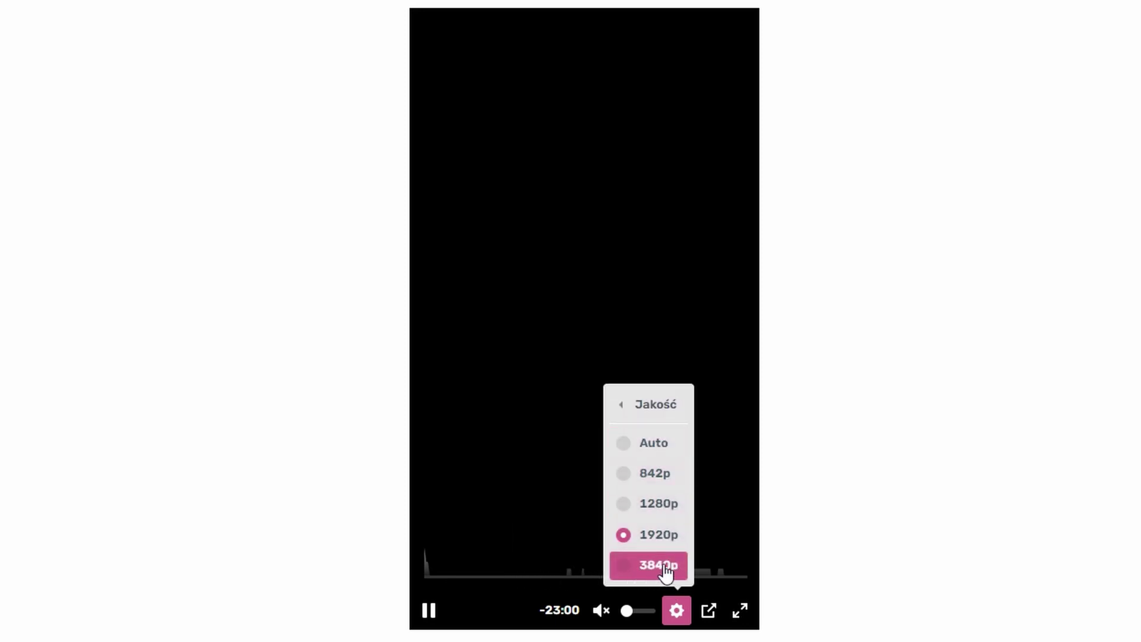
click(660, 566)
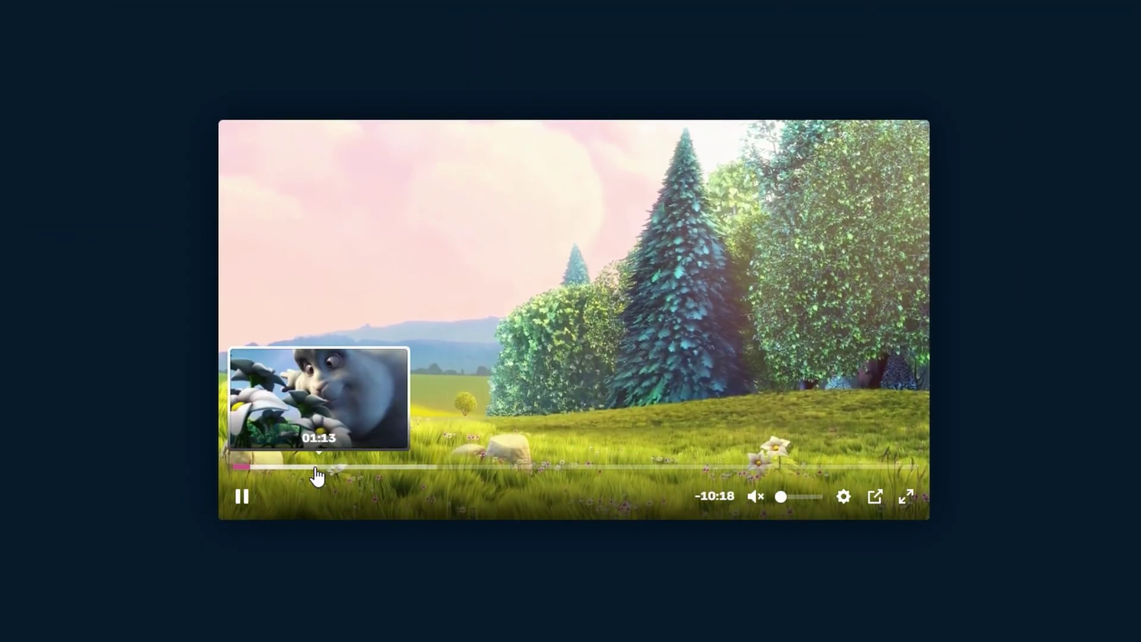
- Seek through Big Buck Bunny, from early points to the end credits and back to about 2:13
click(294, 468)
click(343, 468)
click(419, 468)
click(310, 469)
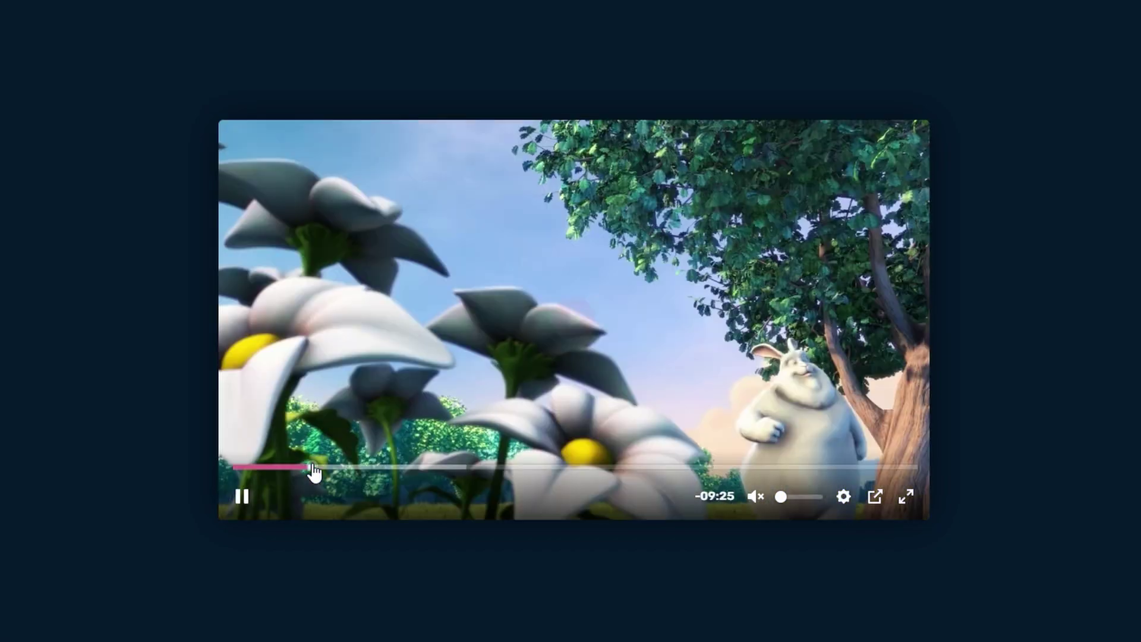
click(800, 471)
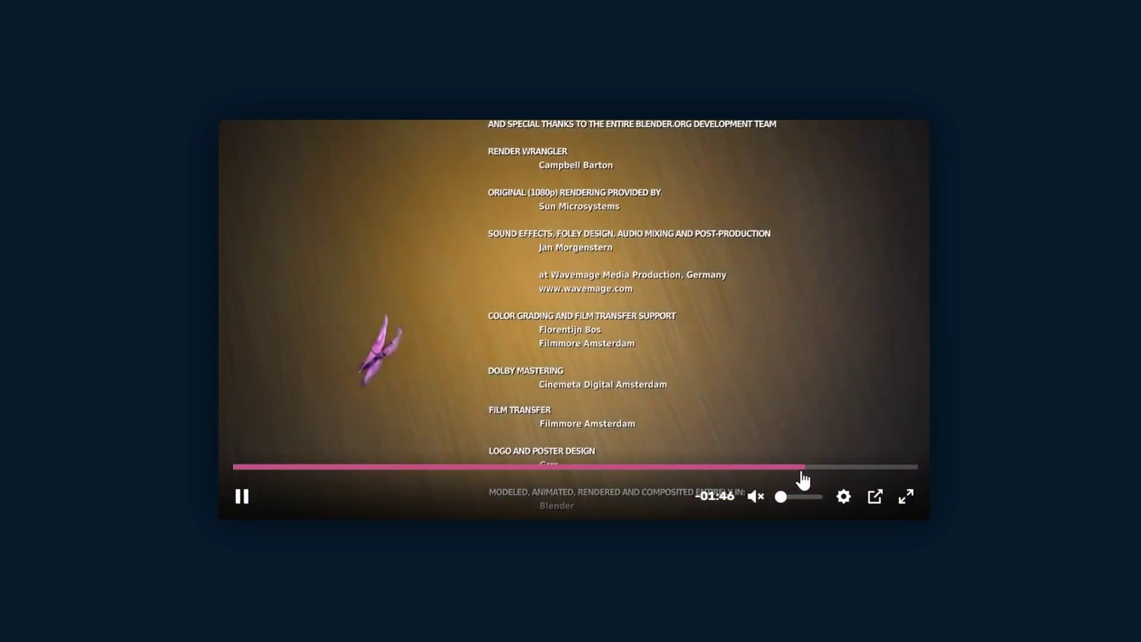
click(624, 470)
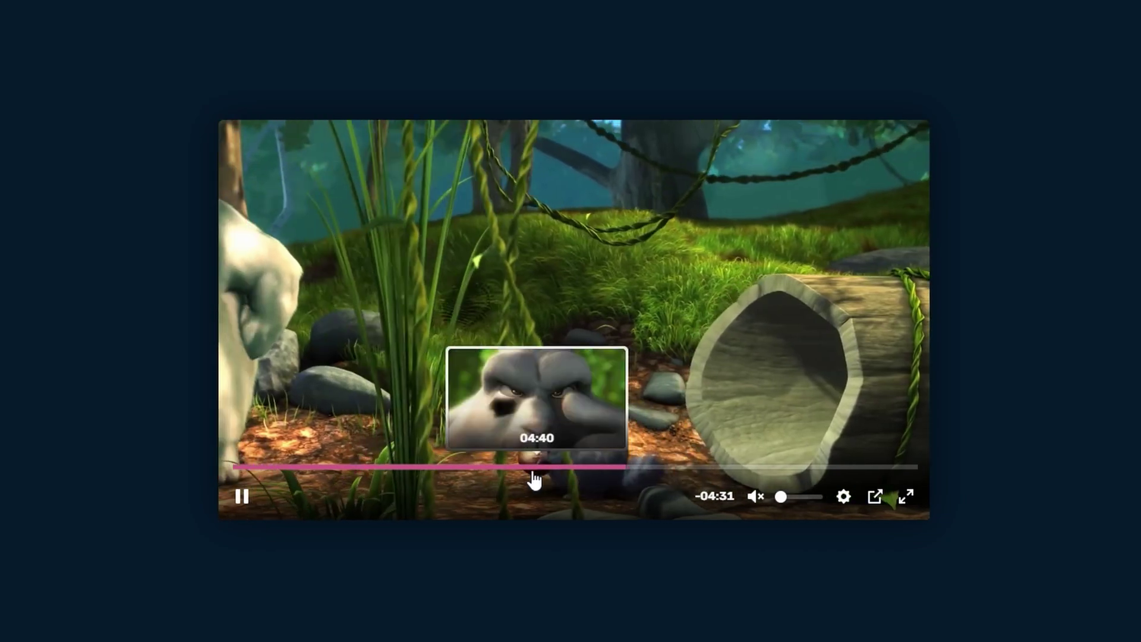
click(498, 470)
click(381, 470)
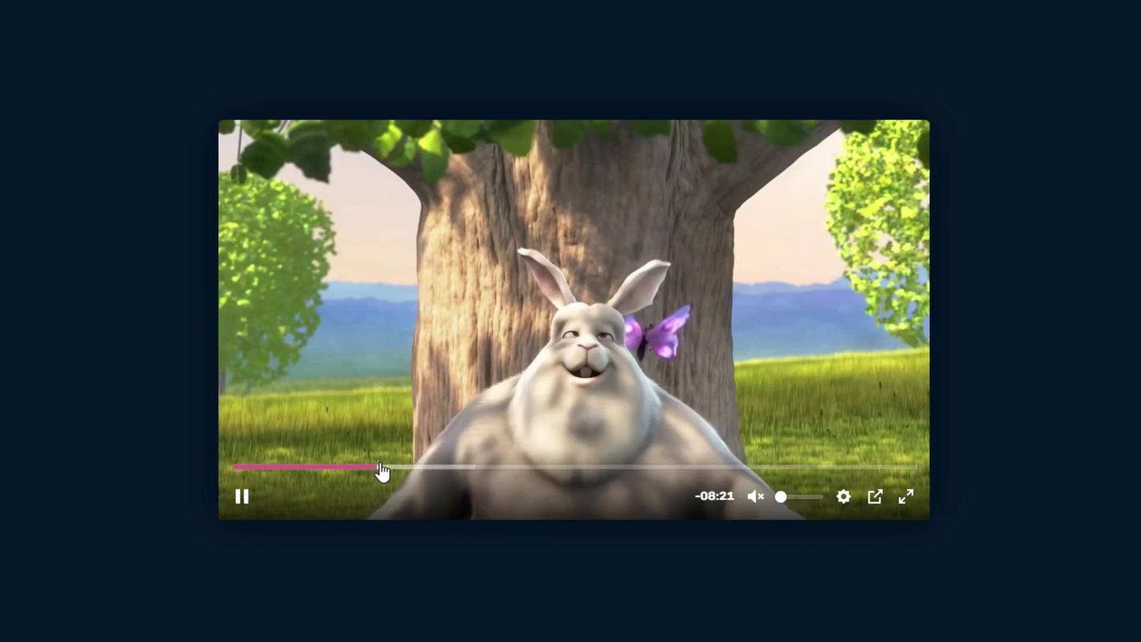
- Open the quality choices, scrub ahead to about 4:20, then seek back near the start
click(819, 423)
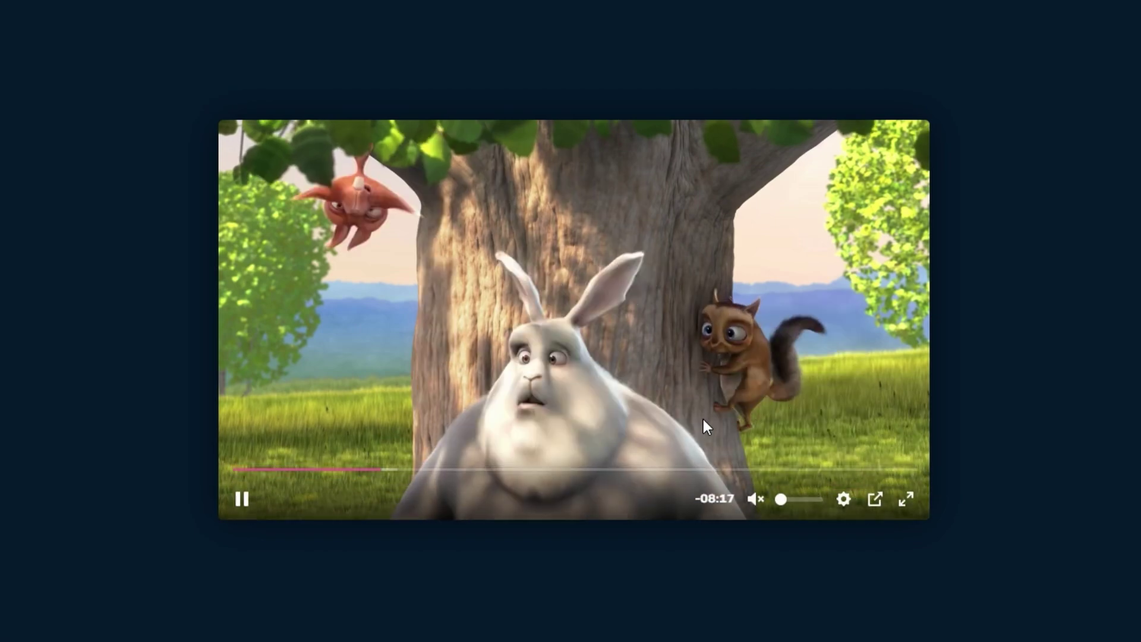
drag(424, 473, 516, 476)
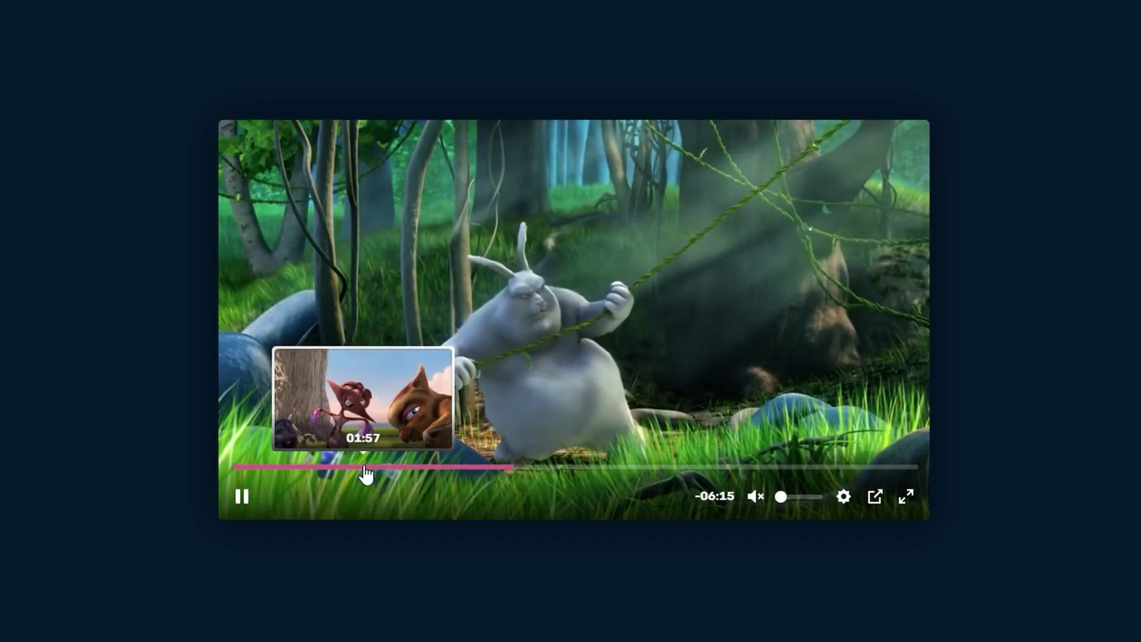
click(357, 473)
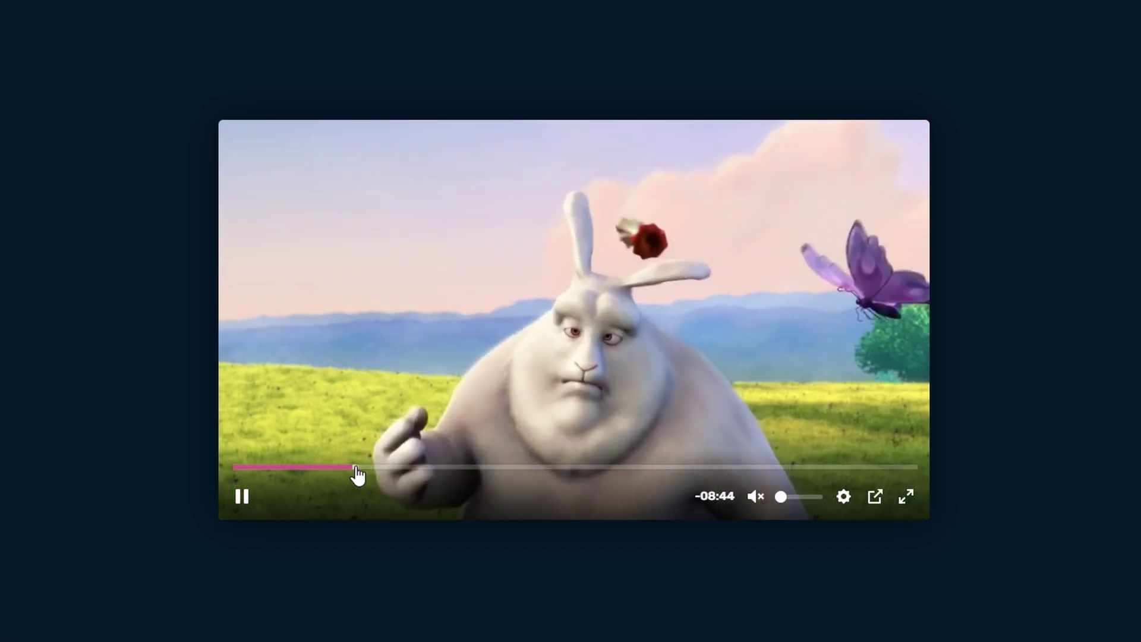
click(293, 473)
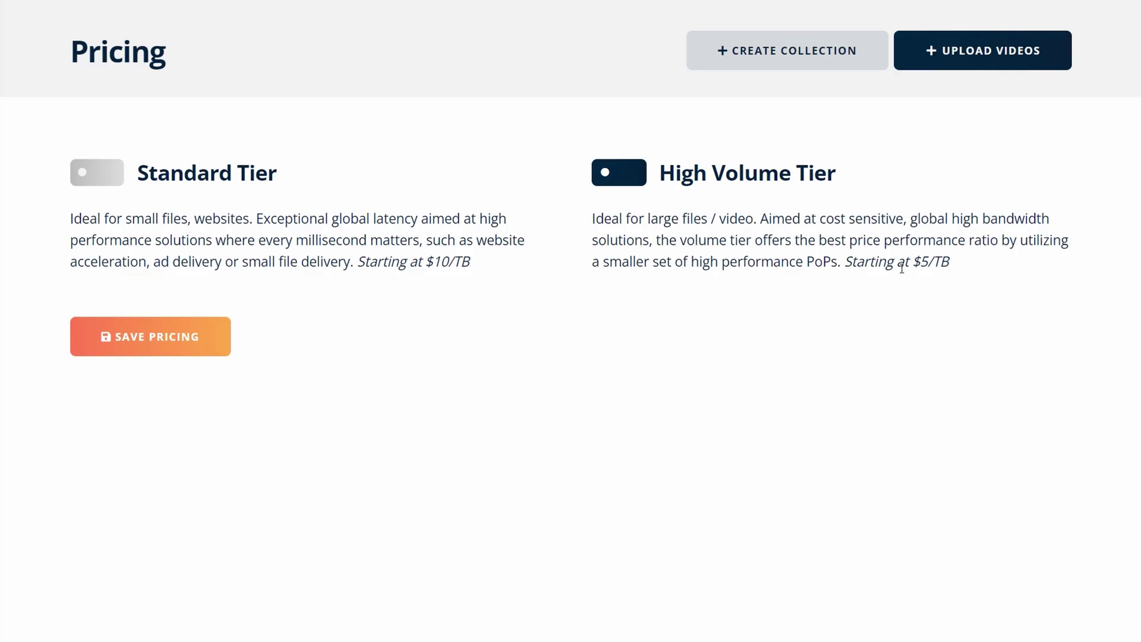